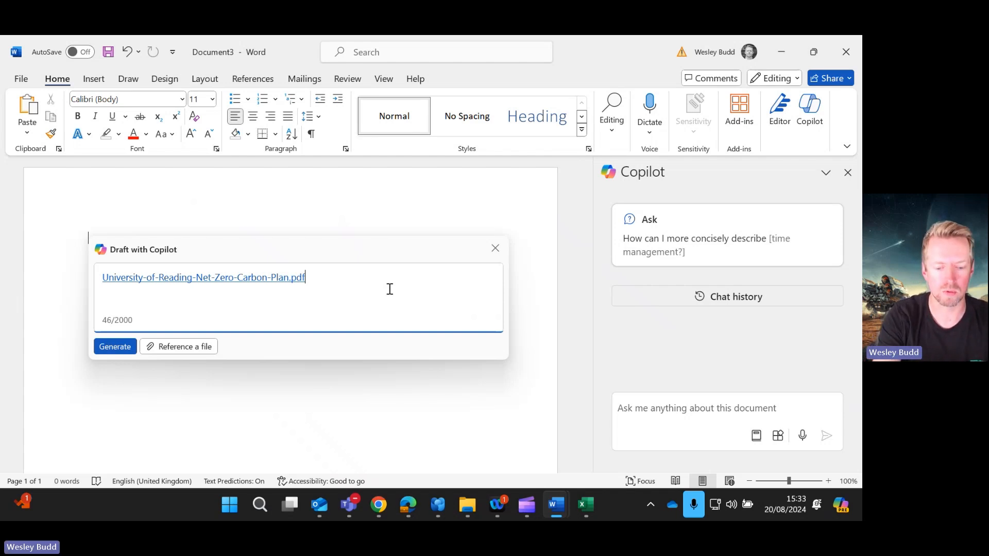
Step: Prompt Draft with Copilot, using the referenced University-of-Reading-Net-Zero-Carbon-Plan.pdf, for a 200 word executive summary plus up to 10 detailed key-point bullets, and generate it
{"action": "type", "text": "P"}
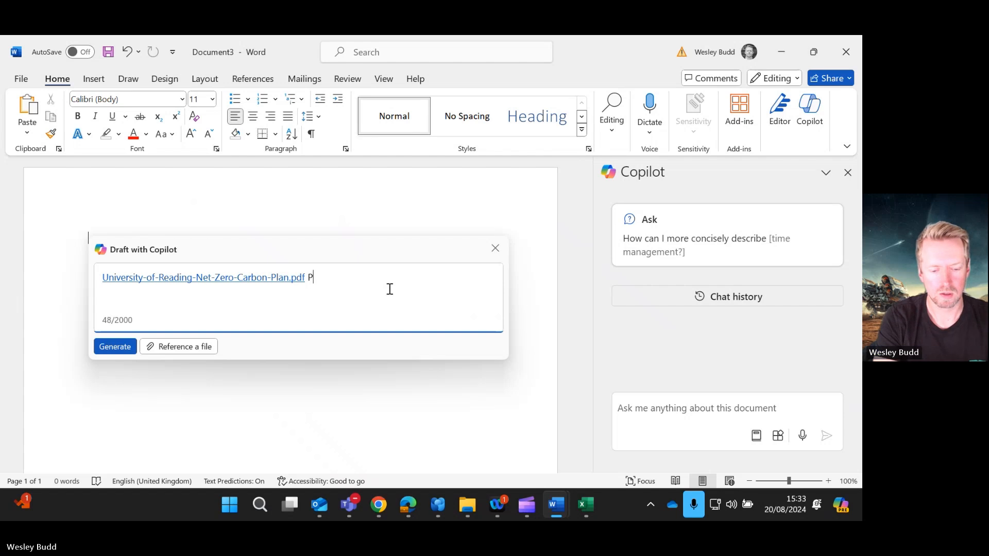
{"action": "type", "text": "lease create a 200 word e"}
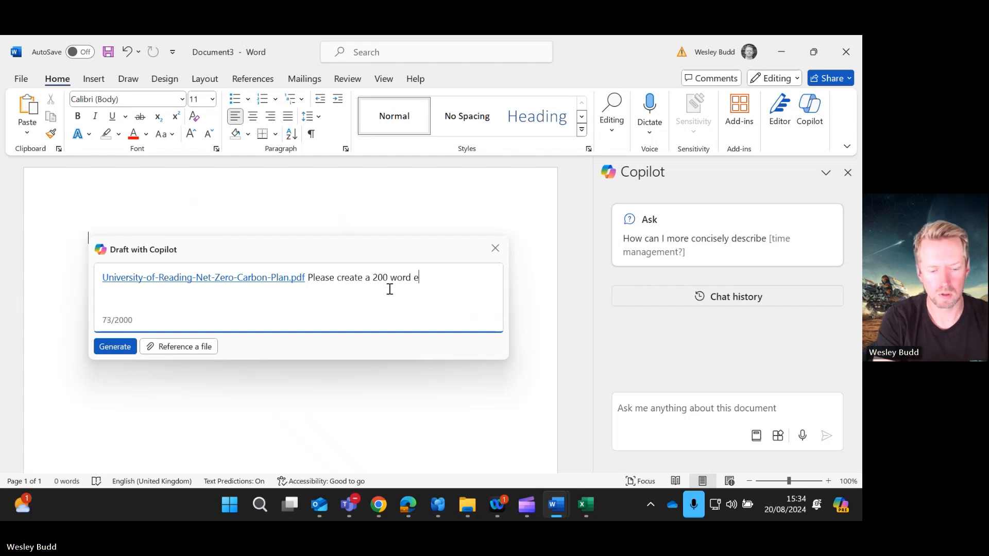
{"action": "type", "text": "xecutive summary regarding this "}
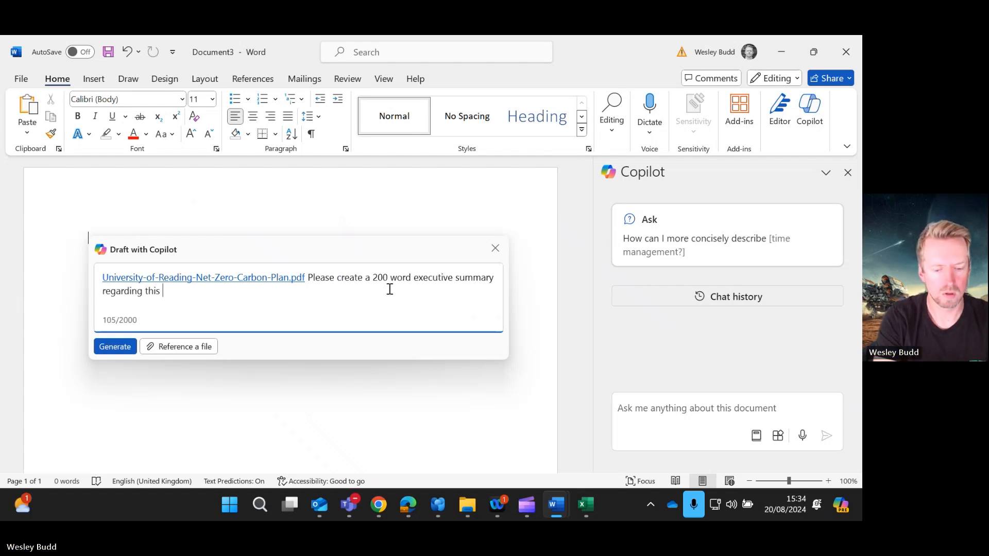
{"action": "type", "text": "document. Also please highlight"}
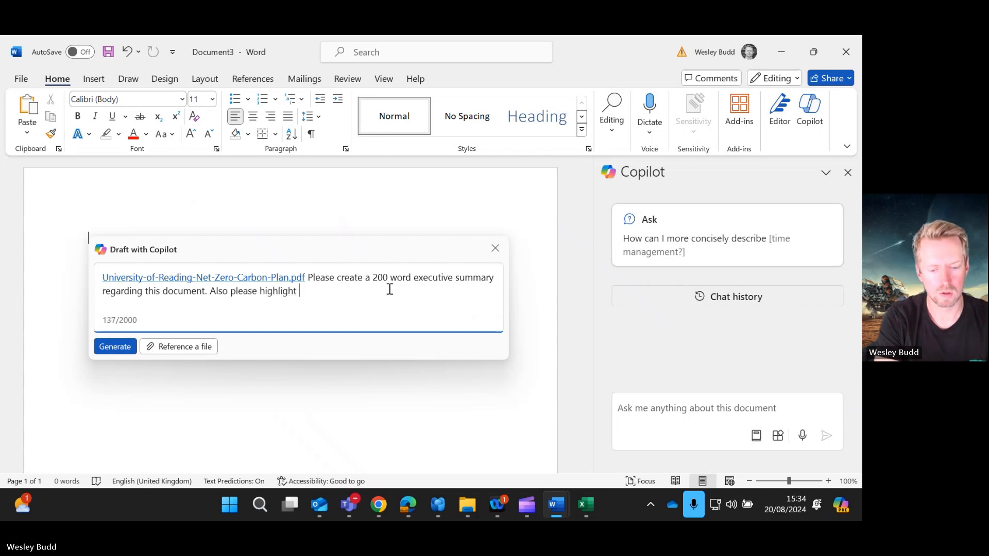
{"action": "type", "text": " up to 10 key points a"}
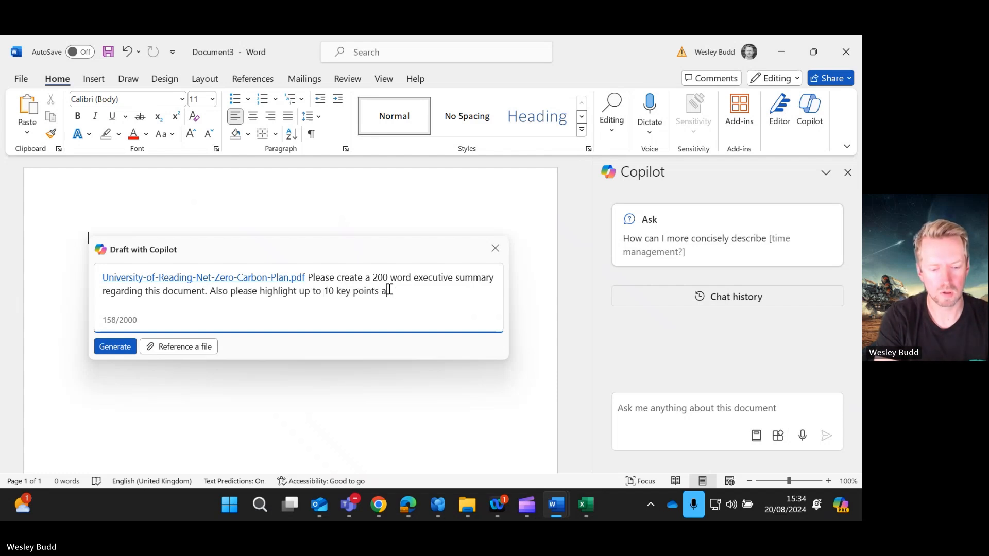
{"action": "type", "text": "nd facts that this document mentiones and put"}
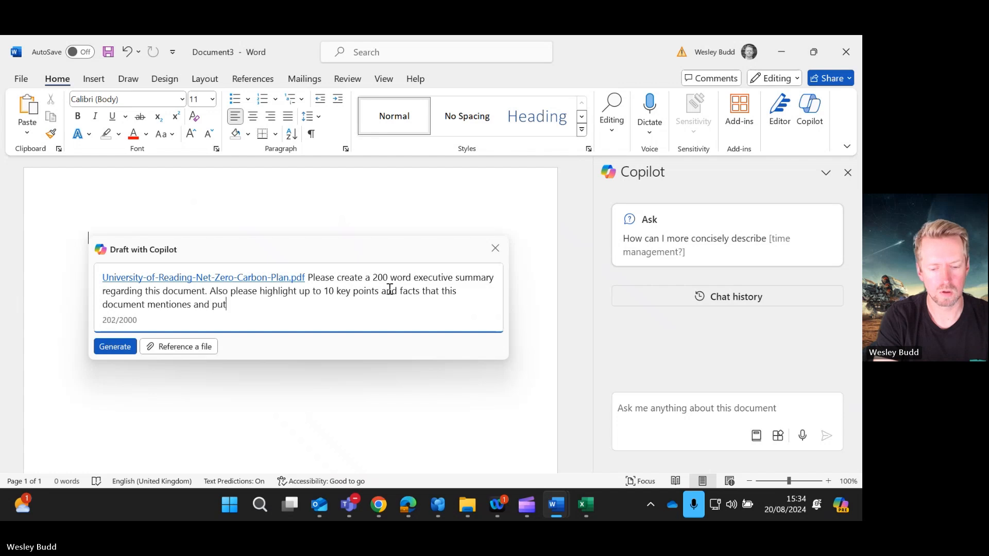
{"action": "type", "text": " them into detailed bullet points"}
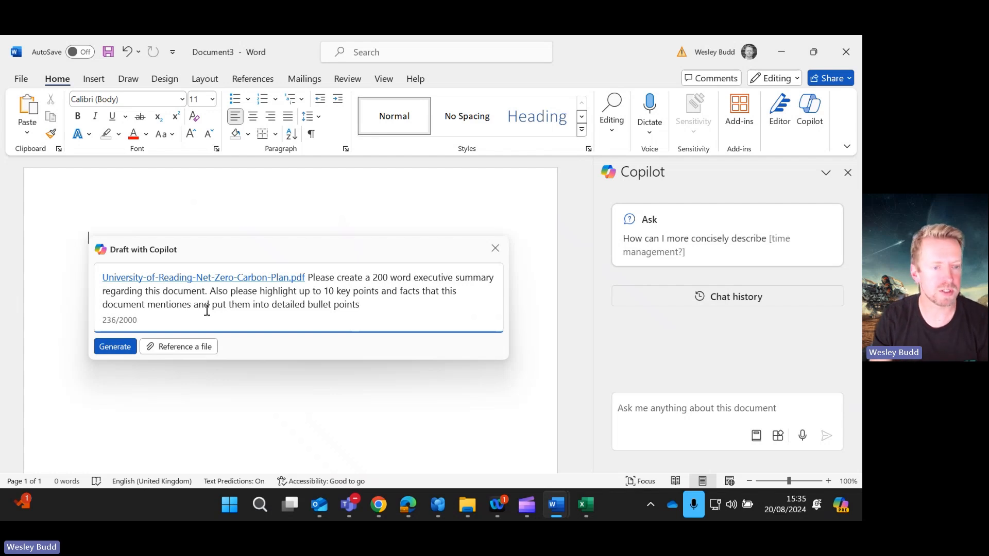
{"action": "left_click", "coordinate": [115, 346]}
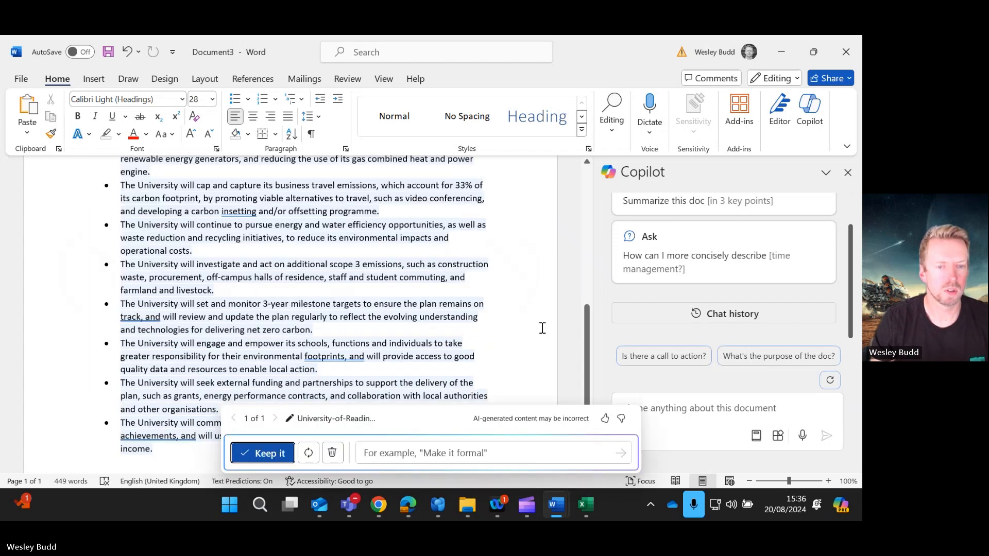
Step: Review the generated executive summary and its bullet points, then keep the draft in the document
{"action": "scroll", "coordinate": [542, 328], "scroll_direction": "up", "scroll_amount": 5}
{"action": "scroll", "coordinate": [540, 329], "scroll_direction": "up", "scroll_amount": 1}
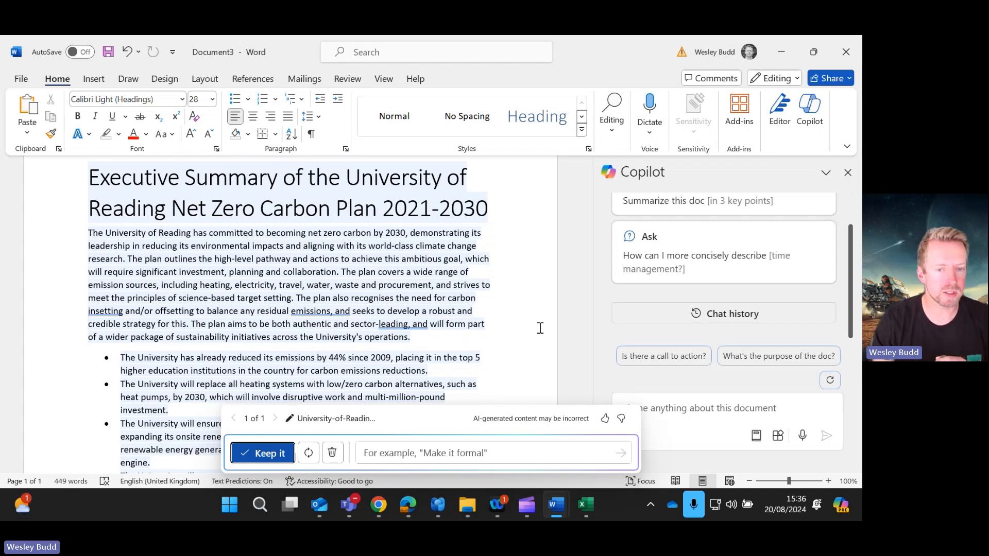
{"action": "scroll", "coordinate": [540, 329], "scroll_direction": "down", "scroll_amount": 2}
{"action": "scroll", "coordinate": [537, 328], "scroll_direction": "down", "scroll_amount": 5}
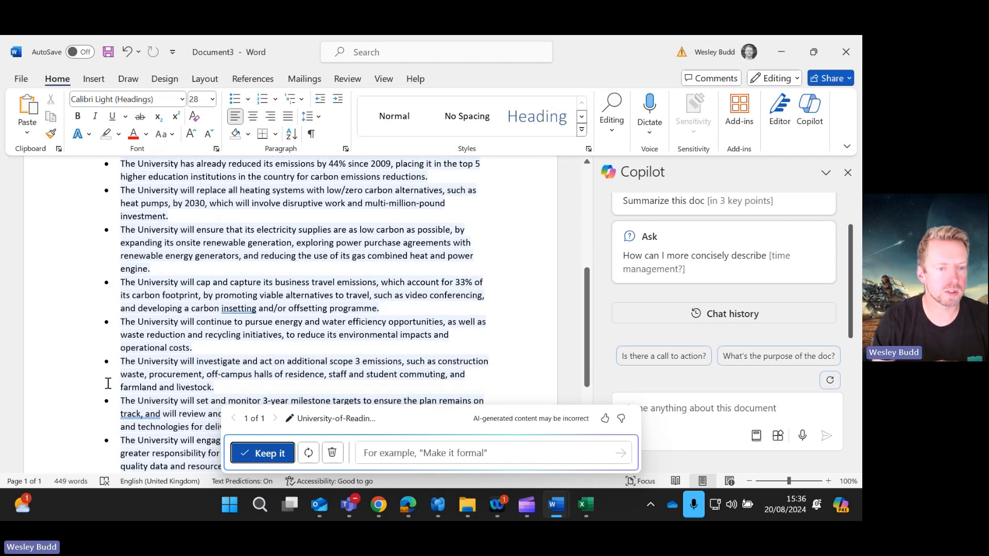
{"action": "scroll", "coordinate": [110, 391], "scroll_direction": "down", "scroll_amount": 2}
{"action": "scroll", "coordinate": [104, 422], "scroll_direction": "down", "scroll_amount": 2}
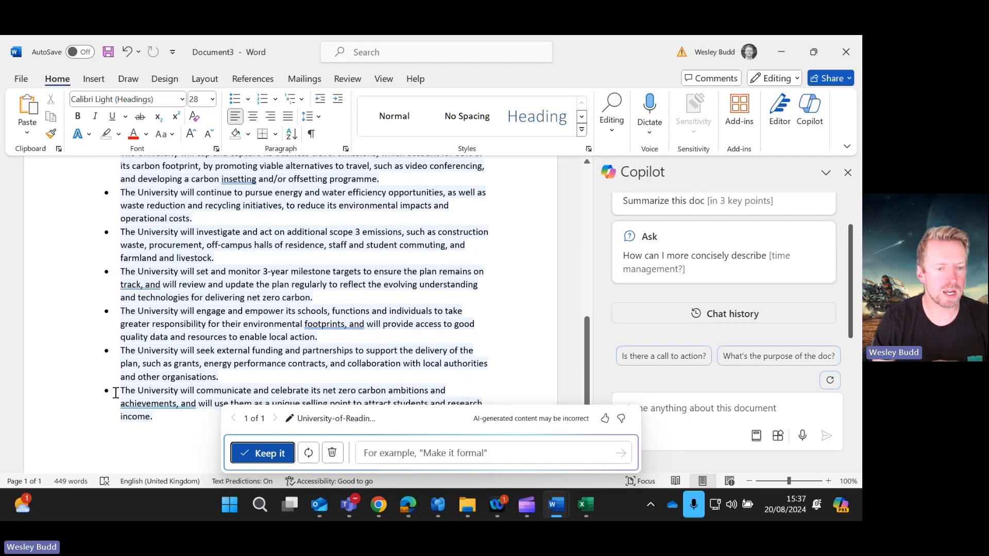
{"action": "scroll", "coordinate": [450, 356], "scroll_direction": "up", "scroll_amount": 4}
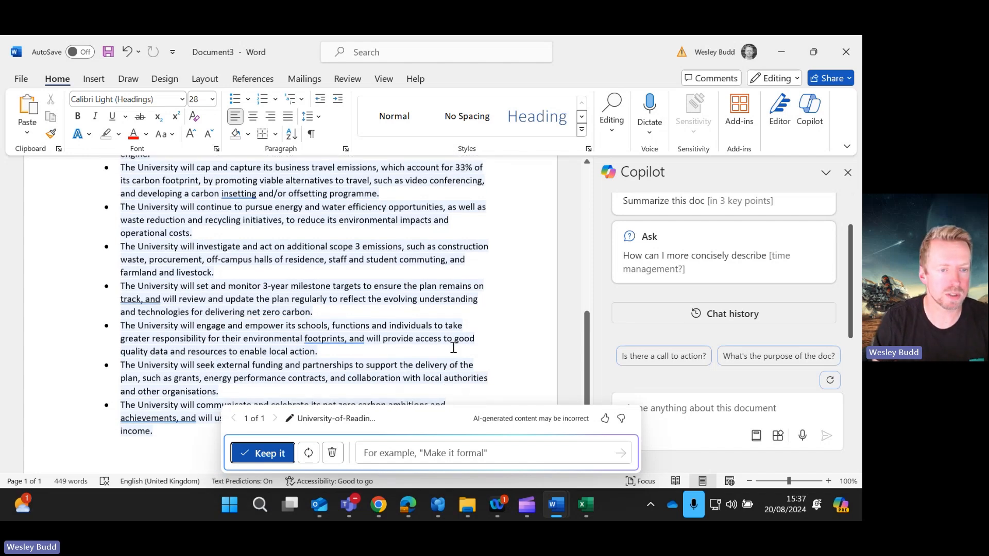
{"action": "scroll", "coordinate": [454, 347], "scroll_direction": "up", "scroll_amount": 4}
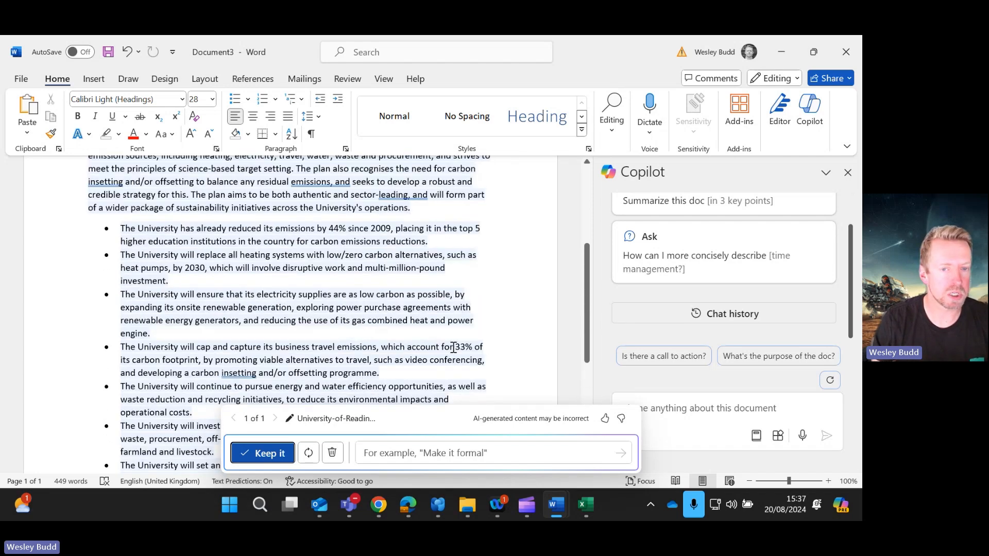
{"action": "scroll", "coordinate": [453, 347], "scroll_direction": "down", "scroll_amount": 2}
{"action": "scroll", "coordinate": [453, 347], "scroll_direction": "down", "scroll_amount": 5}
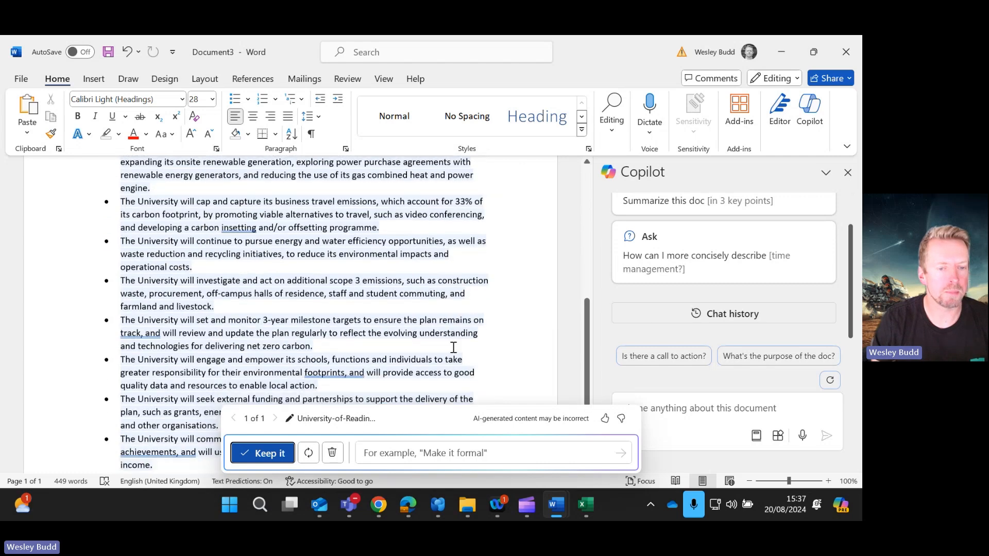
{"action": "scroll", "coordinate": [453, 348], "scroll_direction": "up", "scroll_amount": 3}
{"action": "scroll", "coordinate": [453, 349], "scroll_direction": "up", "scroll_amount": 5}
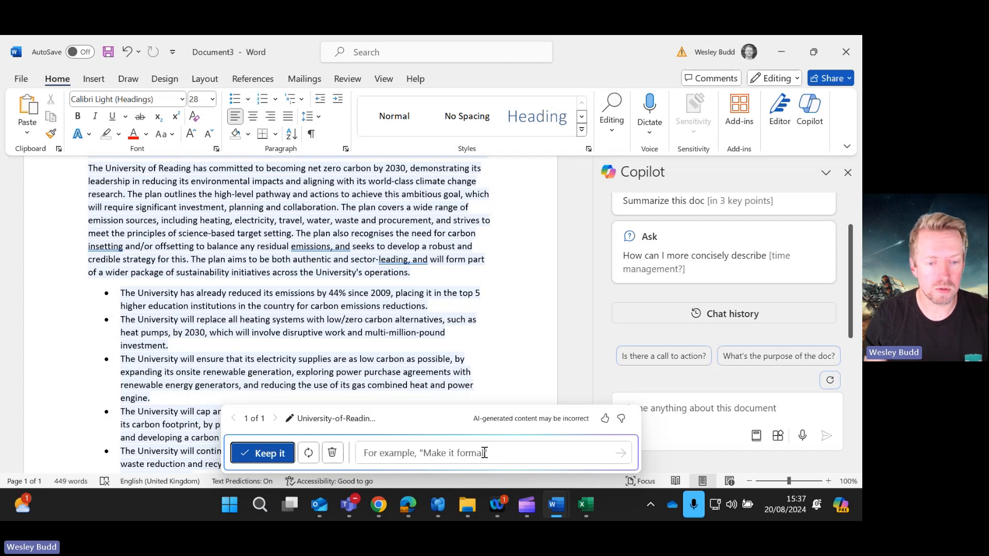
{"action": "left_click", "coordinate": [262, 453]}
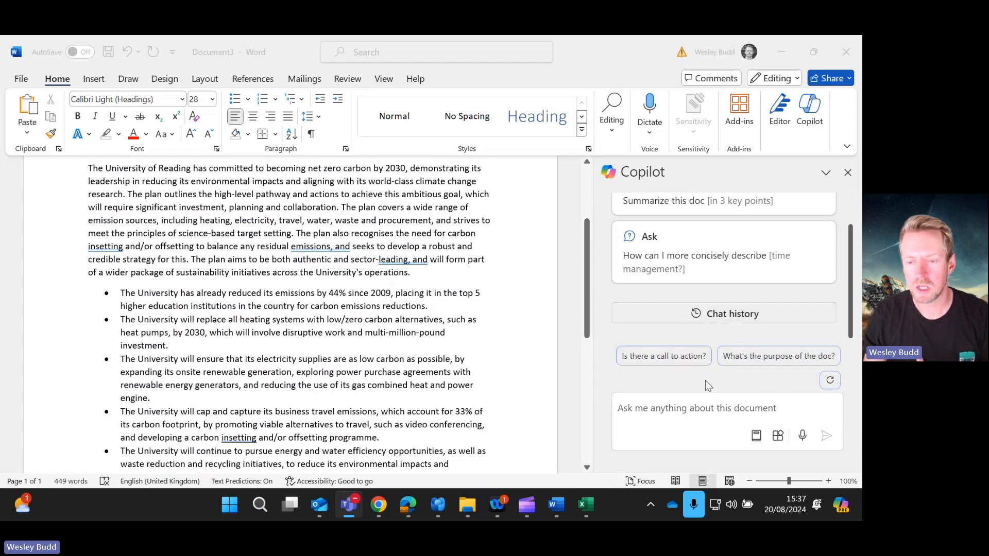
Step: Ask Copilot chat whether there is a call to action in the document and read its answer
{"action": "left_click", "coordinate": [626, 355]}
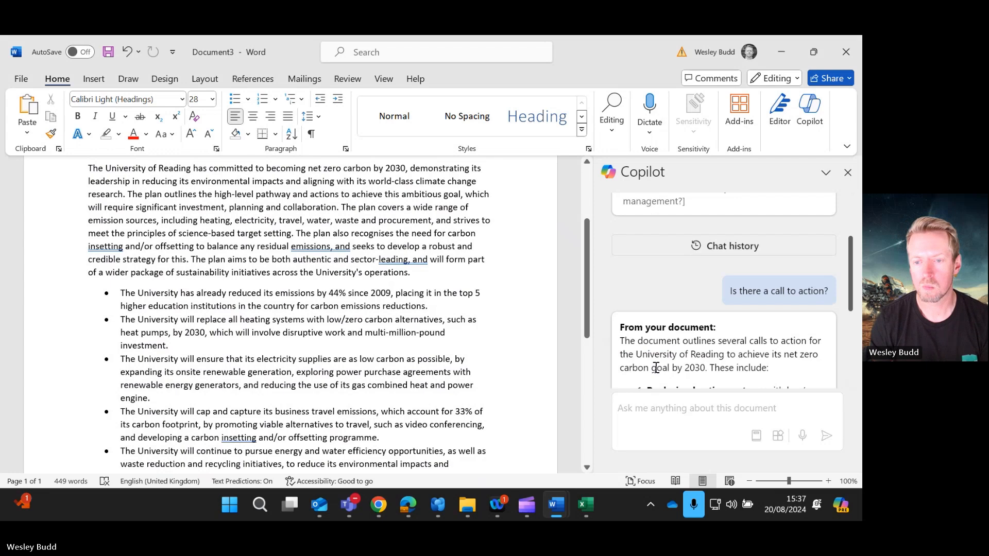
{"action": "scroll", "coordinate": [734, 322], "scroll_direction": "down", "scroll_amount": 3}
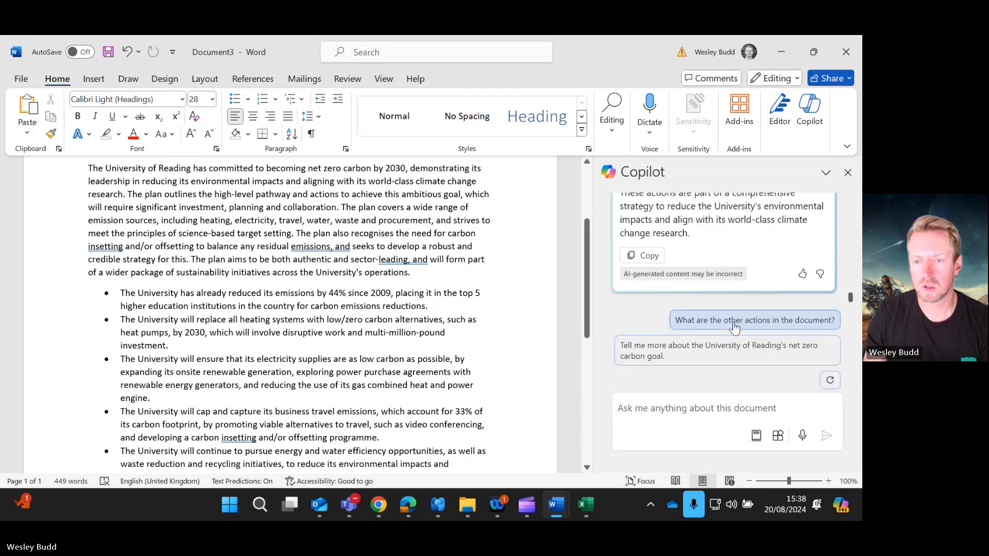
{"action": "scroll", "coordinate": [731, 246], "scroll_direction": "up", "scroll_amount": 5}
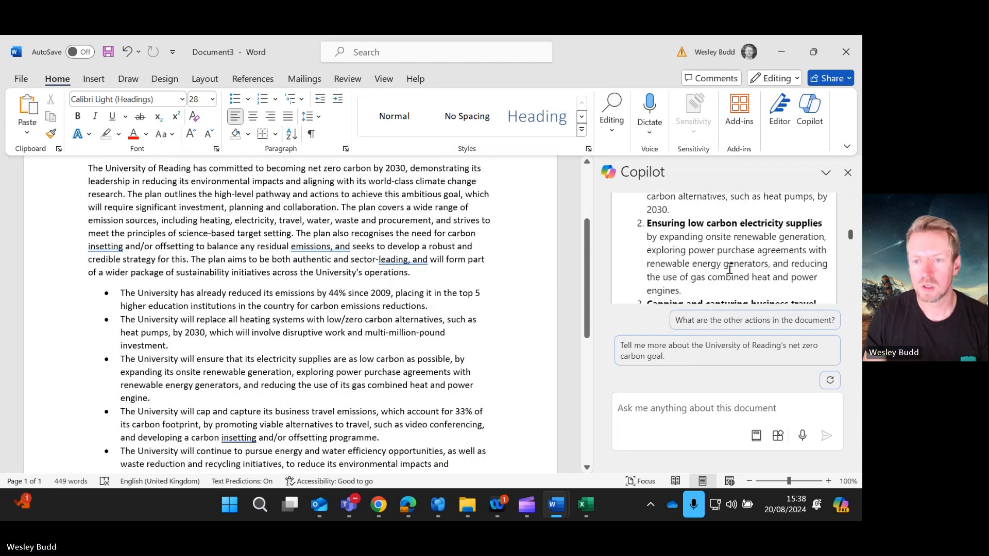
{"action": "scroll", "coordinate": [729, 272], "scroll_direction": "up", "scroll_amount": 2}
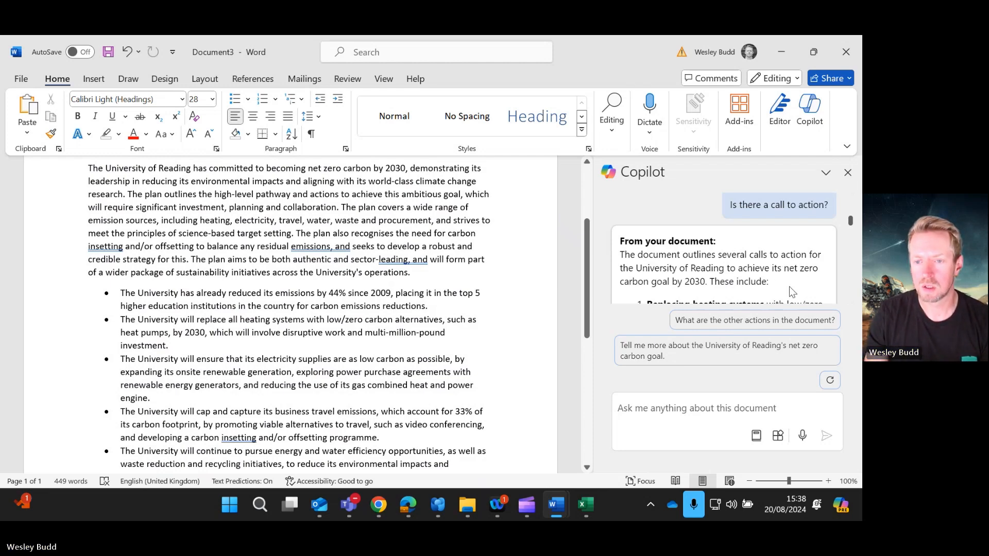
{"action": "scroll", "coordinate": [788, 283], "scroll_direction": "down", "scroll_amount": 2}
{"action": "scroll", "coordinate": [785, 267], "scroll_direction": "down", "scroll_amount": 2}
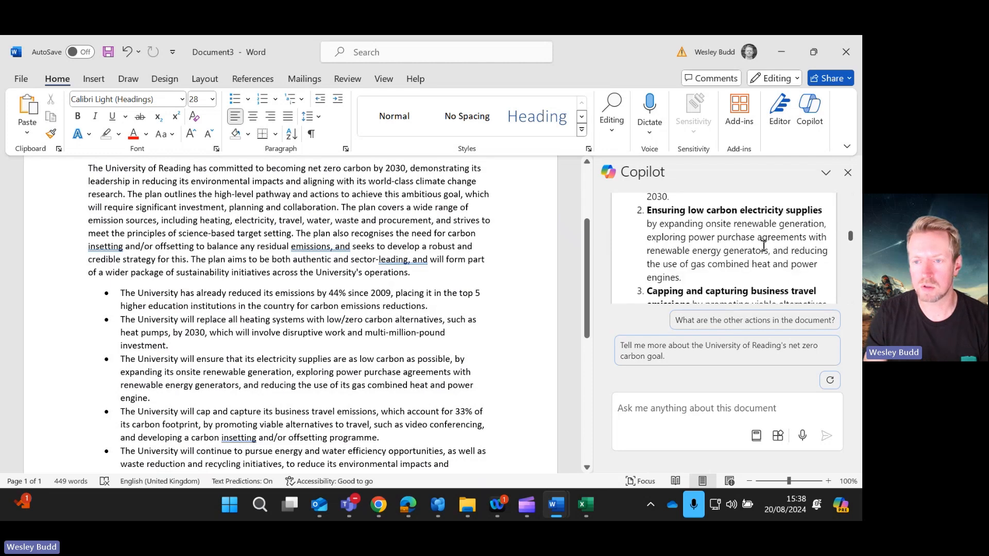
{"action": "scroll", "coordinate": [762, 233], "scroll_direction": "down", "scroll_amount": 2}
{"action": "scroll", "coordinate": [759, 237], "scroll_direction": "down", "scroll_amount": 10}
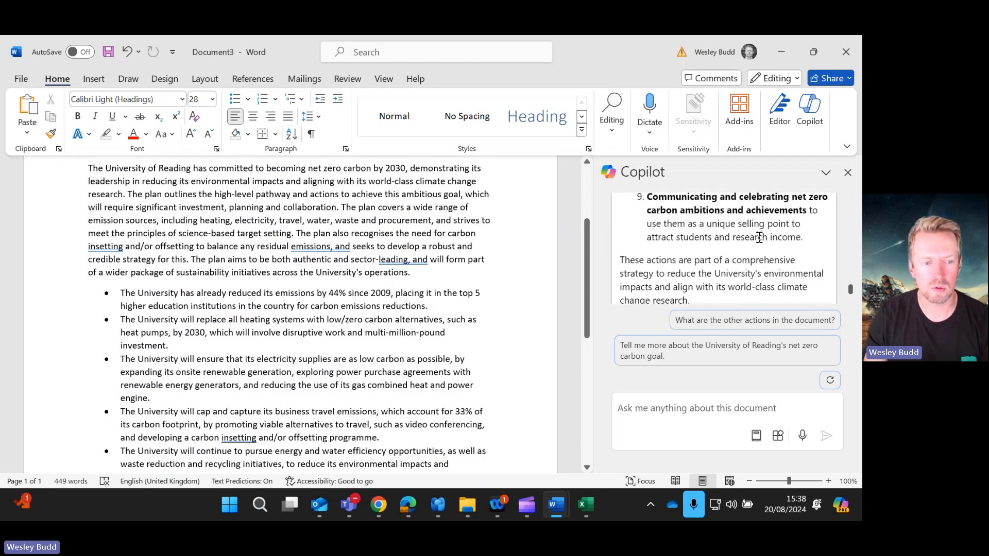
{"action": "scroll", "coordinate": [759, 237], "scroll_direction": "down", "scroll_amount": 2}
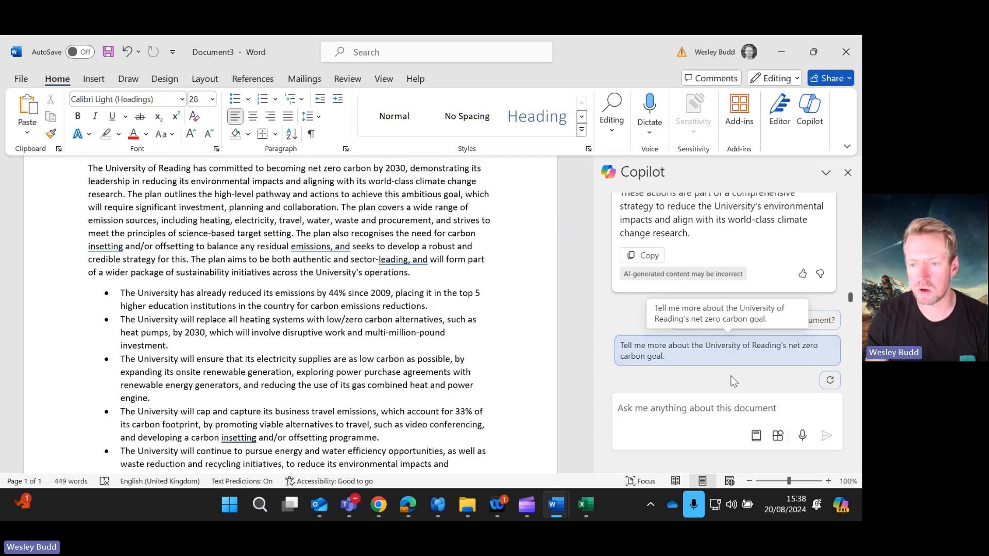
Step: Ask Copilot chat to tell more about the University of Reading's net zero carbon goal and read the reply
{"action": "left_click", "coordinate": [734, 353]}
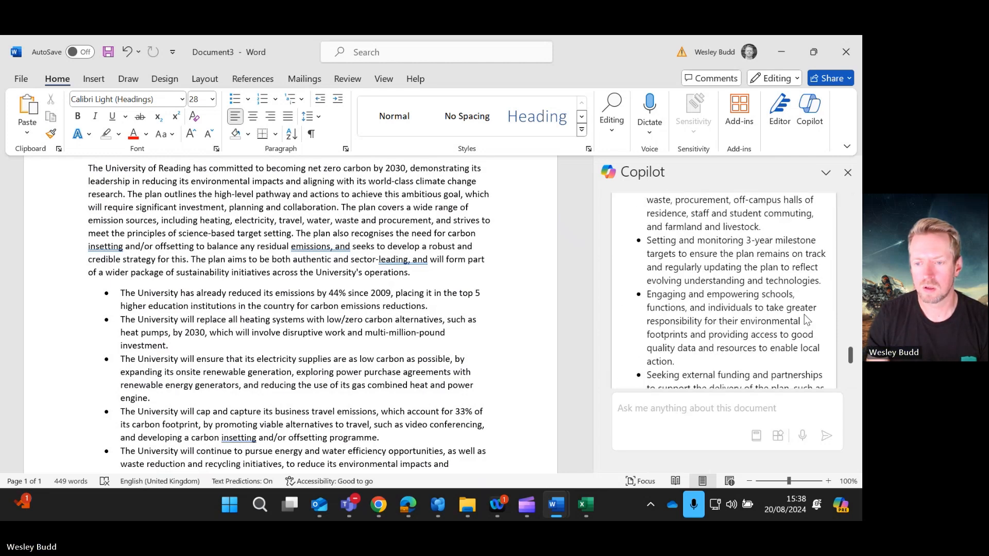
{"action": "scroll", "coordinate": [807, 252], "scroll_direction": "up", "scroll_amount": 1}
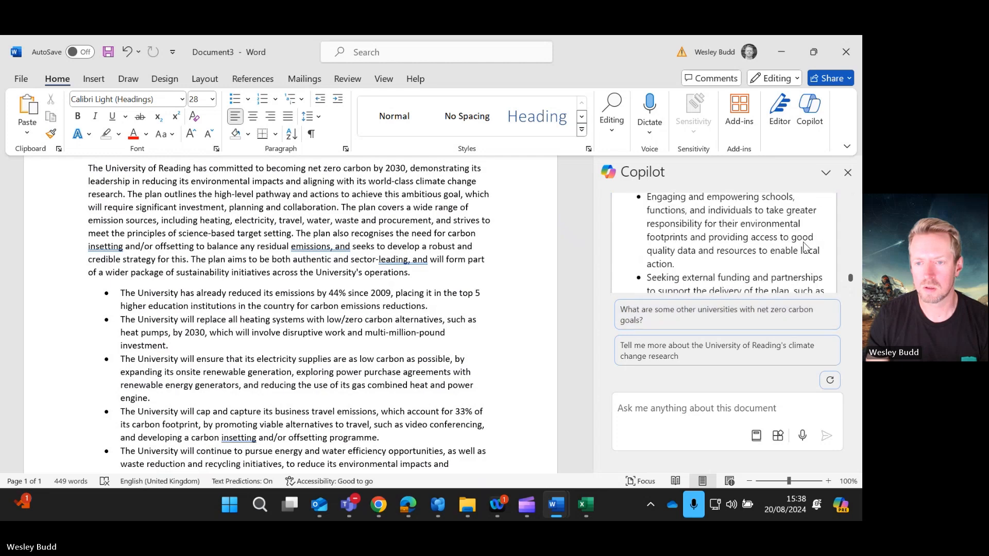
{"action": "scroll", "coordinate": [806, 263], "scroll_direction": "down", "scroll_amount": 4}
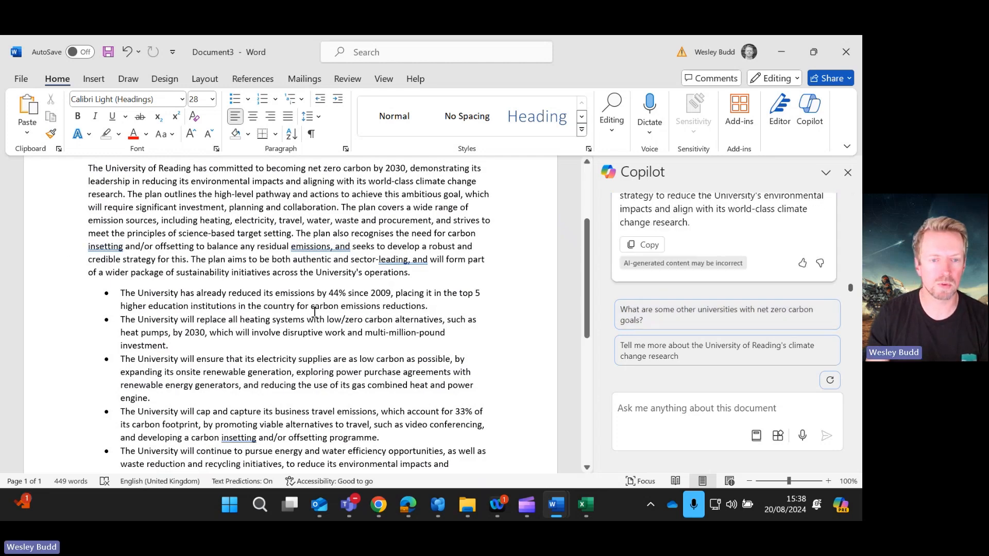